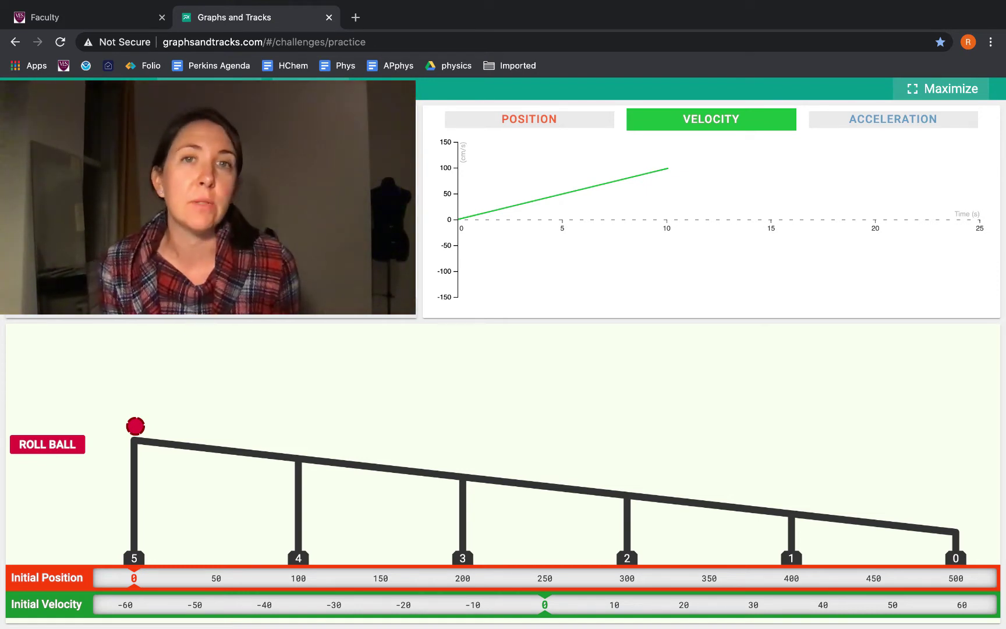
- Raise the track posts at positions 100 and 200 to heights 8 and 9, and set the initial velocity to 20
drag(294, 471, 305, 385)
drag(463, 476, 488, 367)
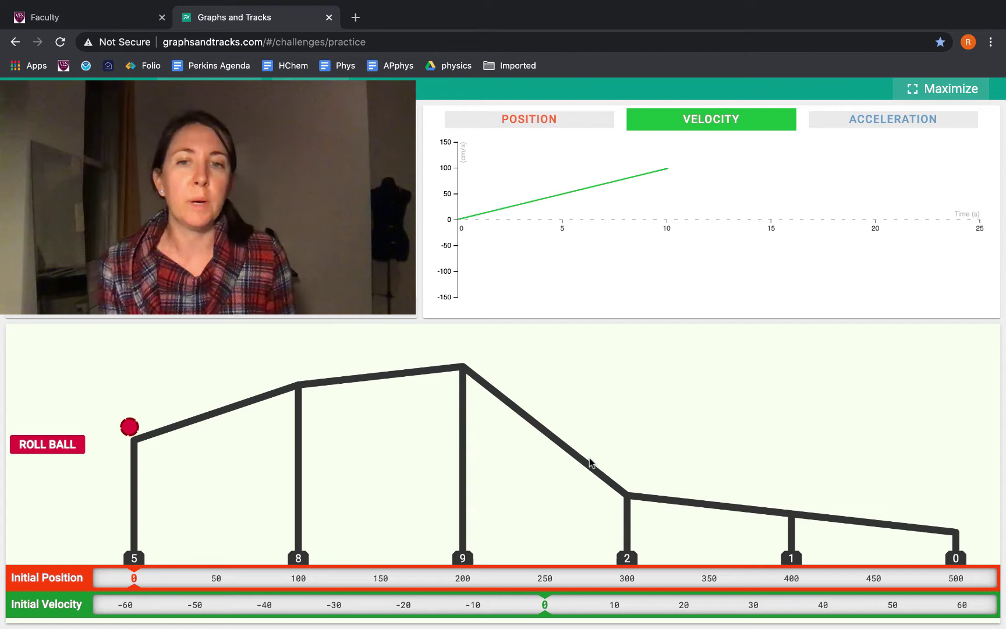
drag(543, 612, 671, 615)
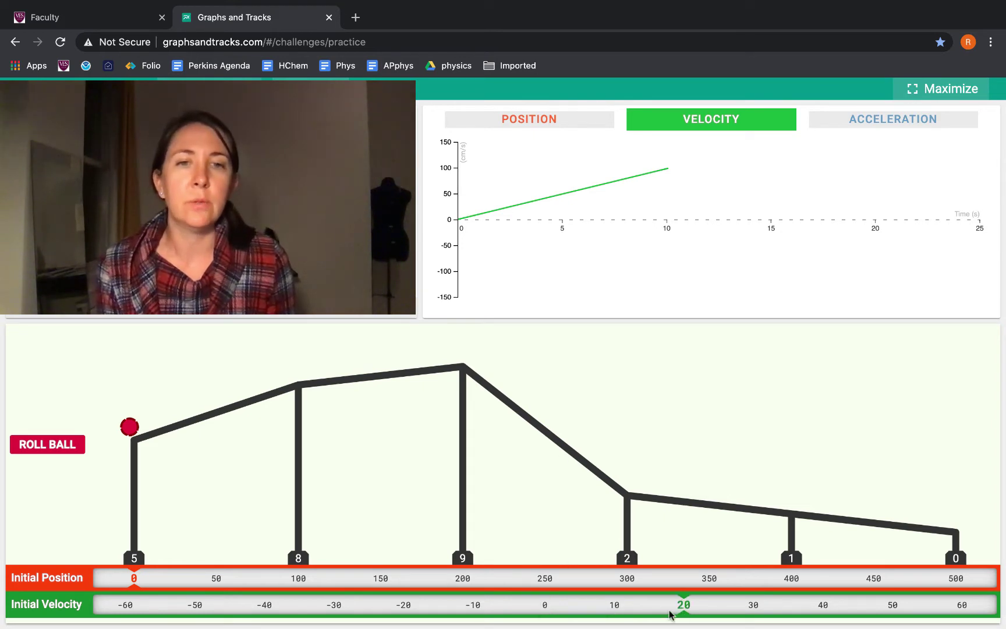
- Roll the ball with the position graph displayed, and repeat the roll with the initial velocity set to 60
click(543, 126)
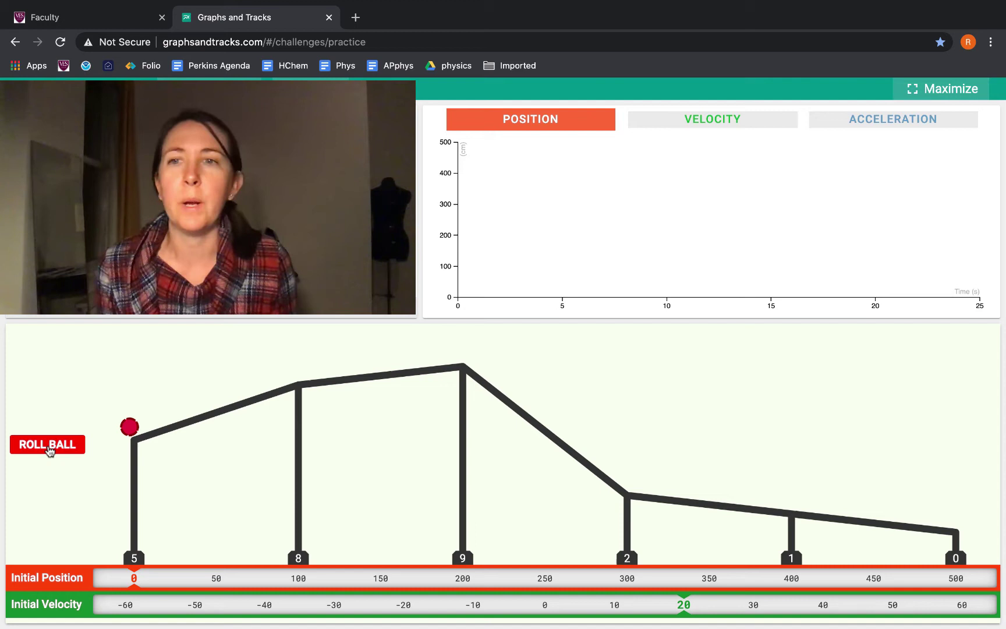
click(49, 448)
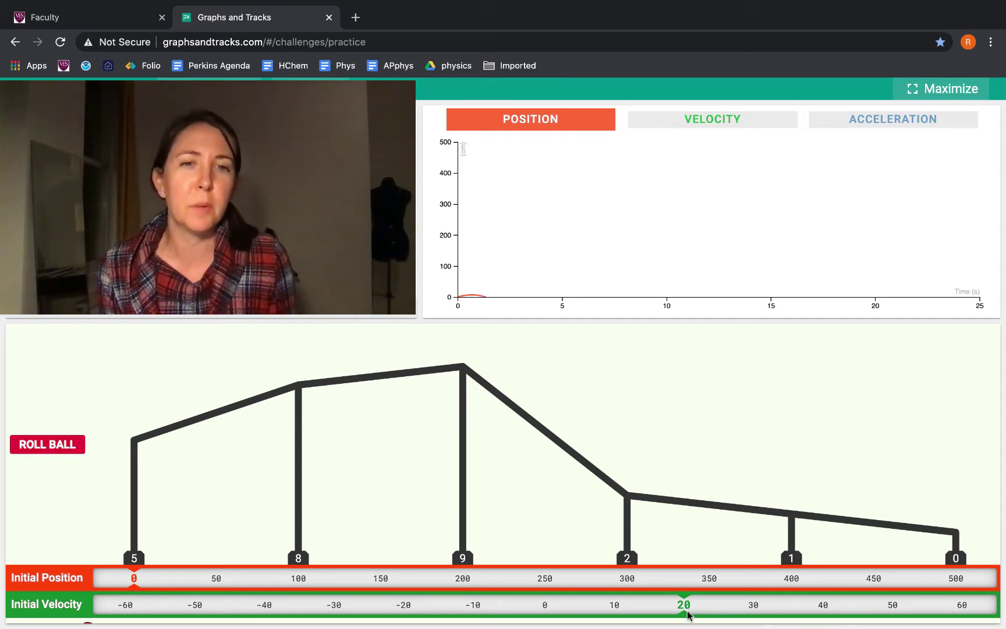
drag(688, 614, 934, 612)
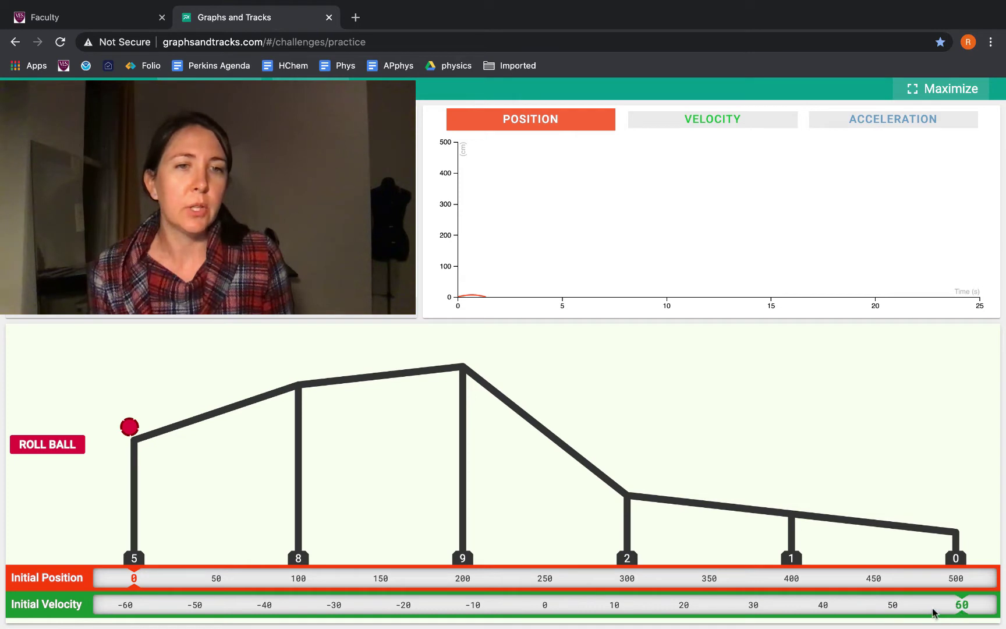
click(65, 450)
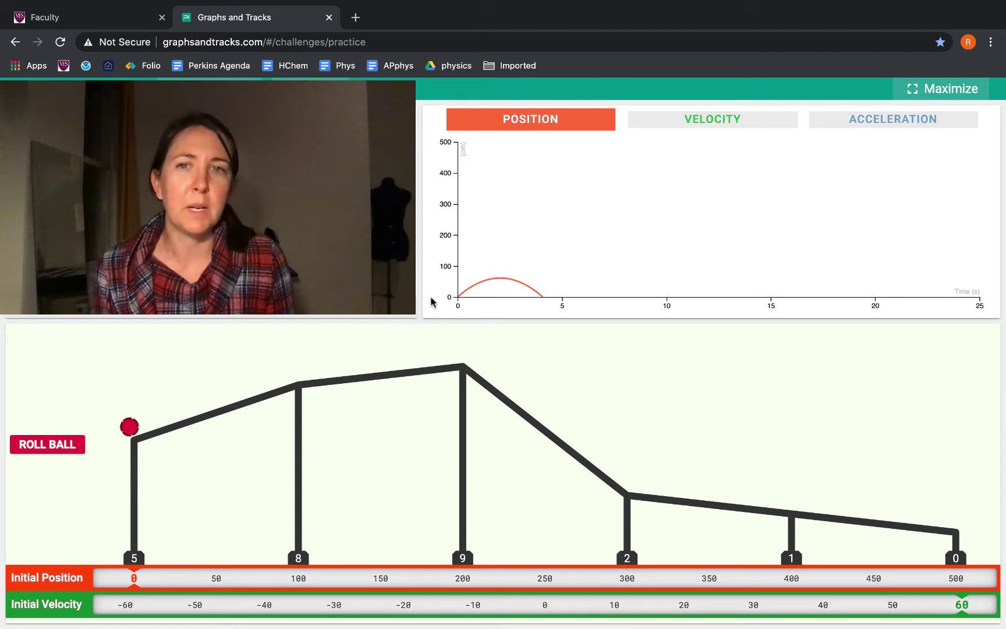
- Lower the track posts at positions 100 and 200 to heights 4 and 3, and set the initial velocity to 0
drag(298, 385, 278, 465)
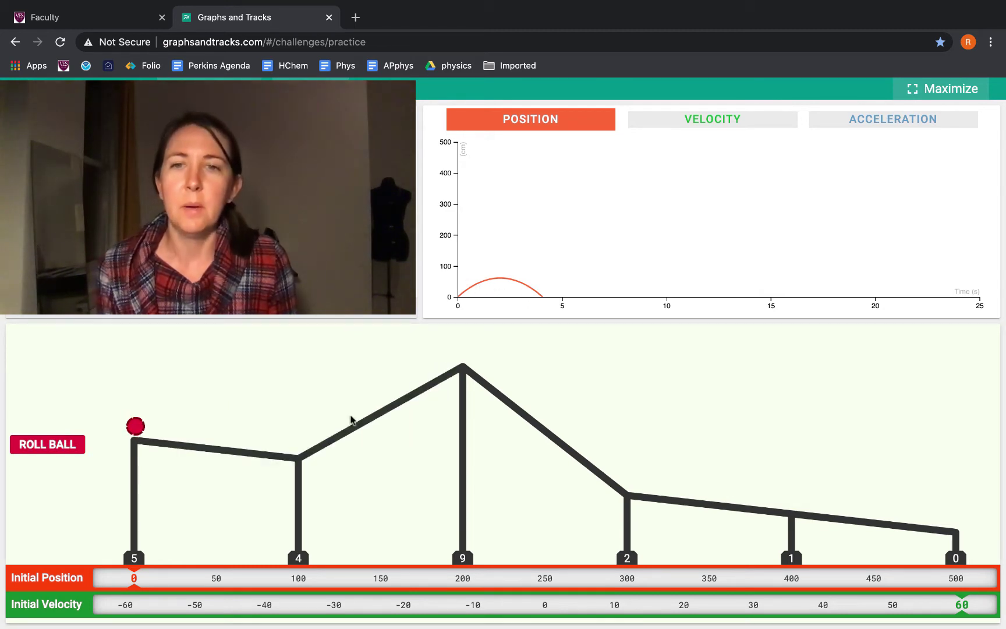
drag(462, 367, 465, 478)
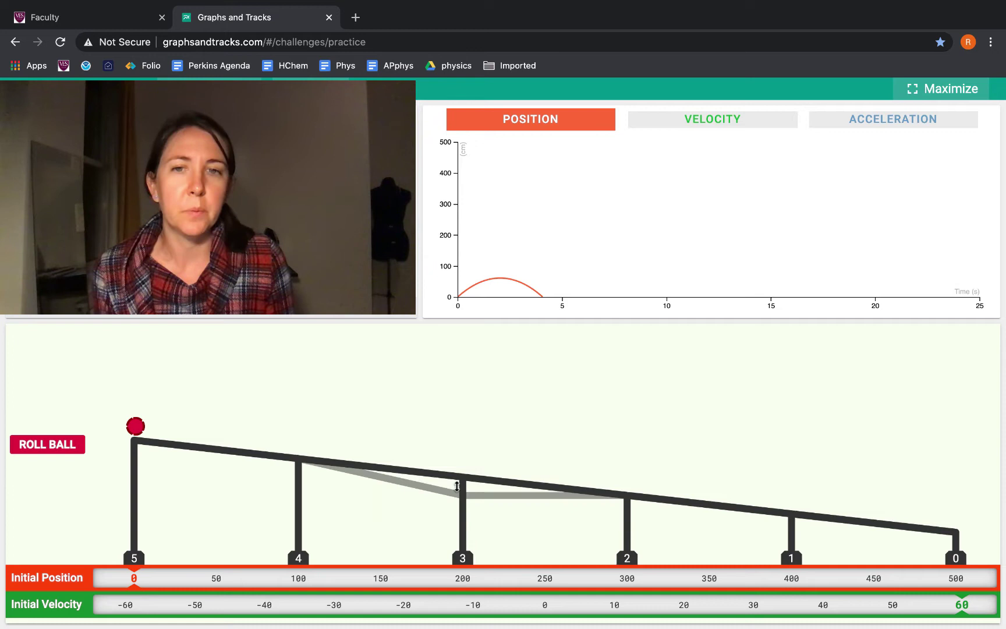
drag(643, 438, 639, 440)
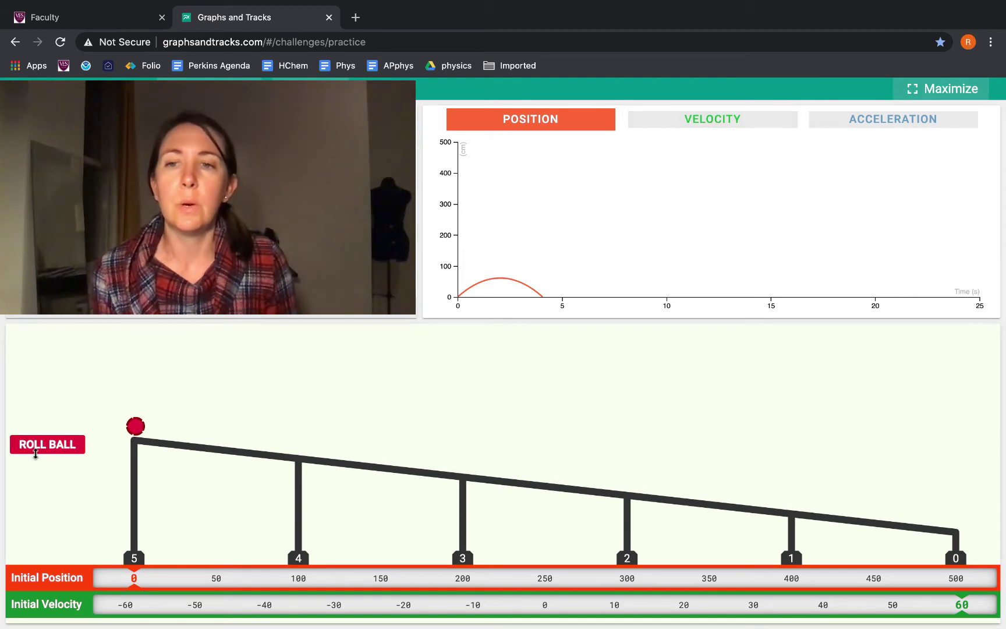
click(547, 608)
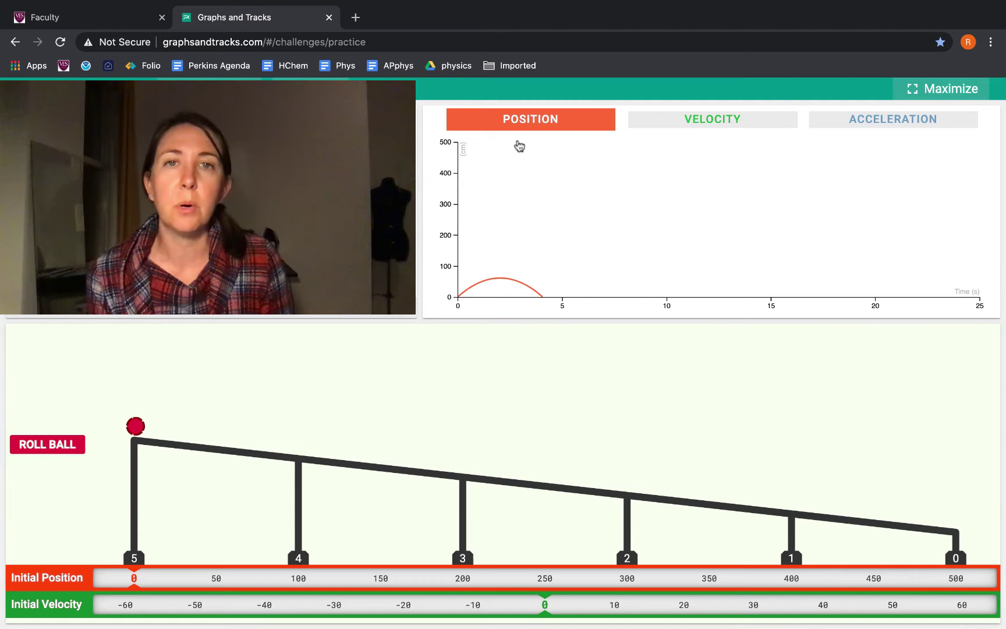
- Roll the ball down the ramp from rest once for each graph to plot its position, velocity and acceleration
click(37, 452)
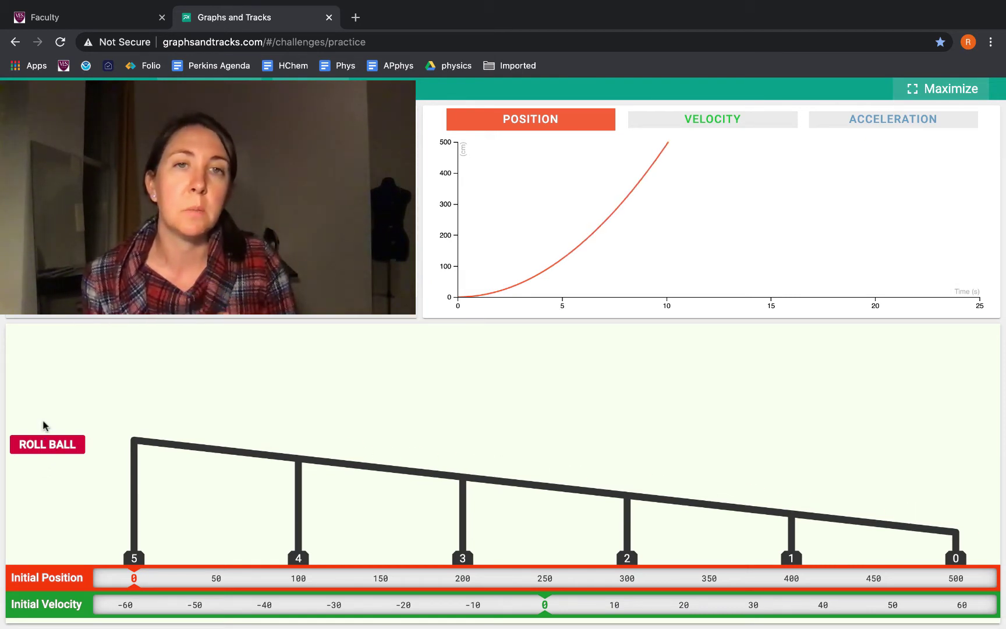
click(747, 121)
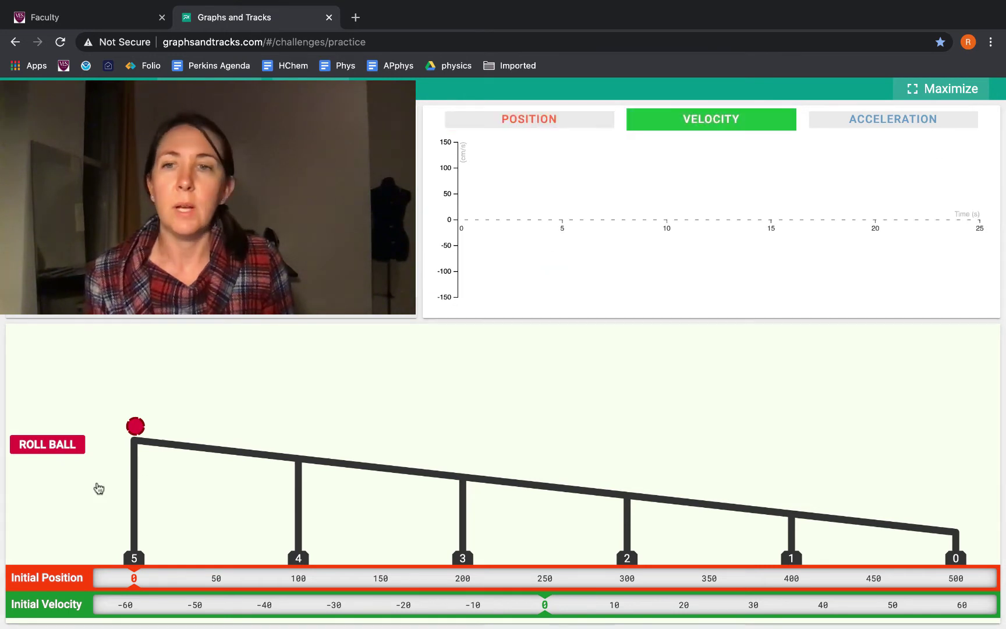
click(56, 449)
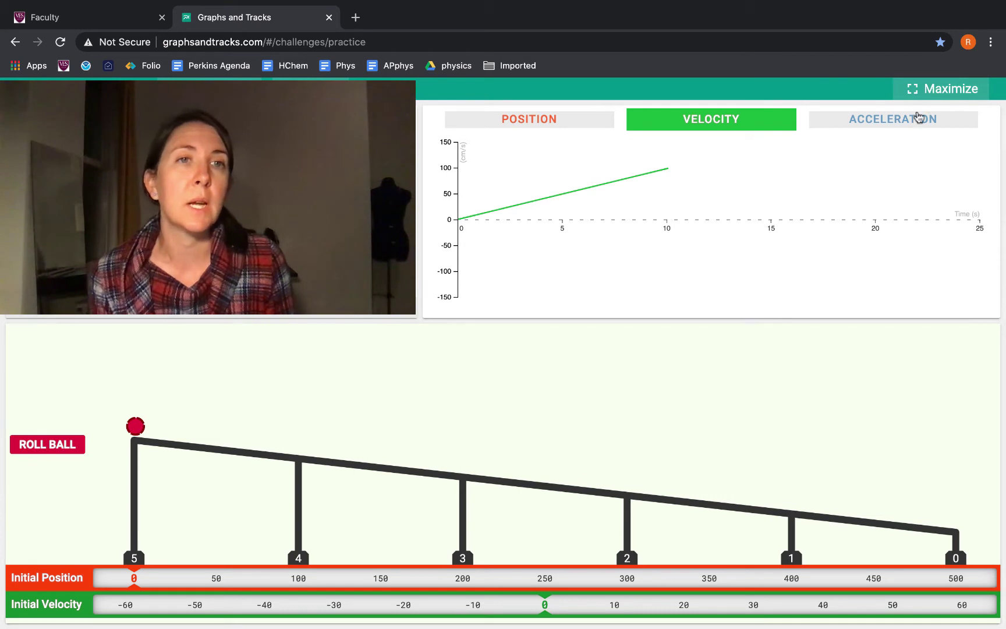
click(918, 123)
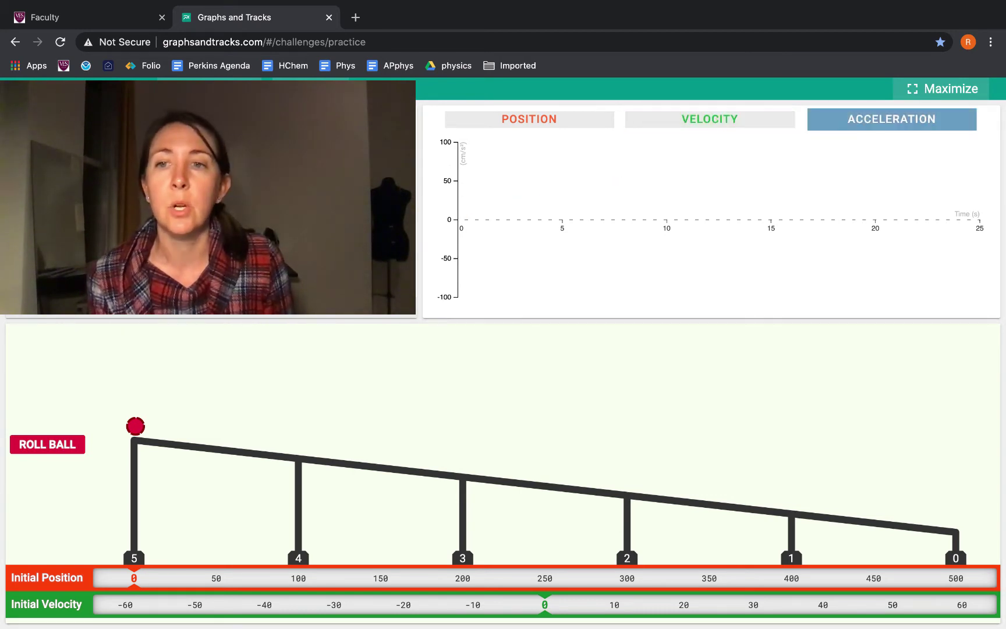
click(62, 448)
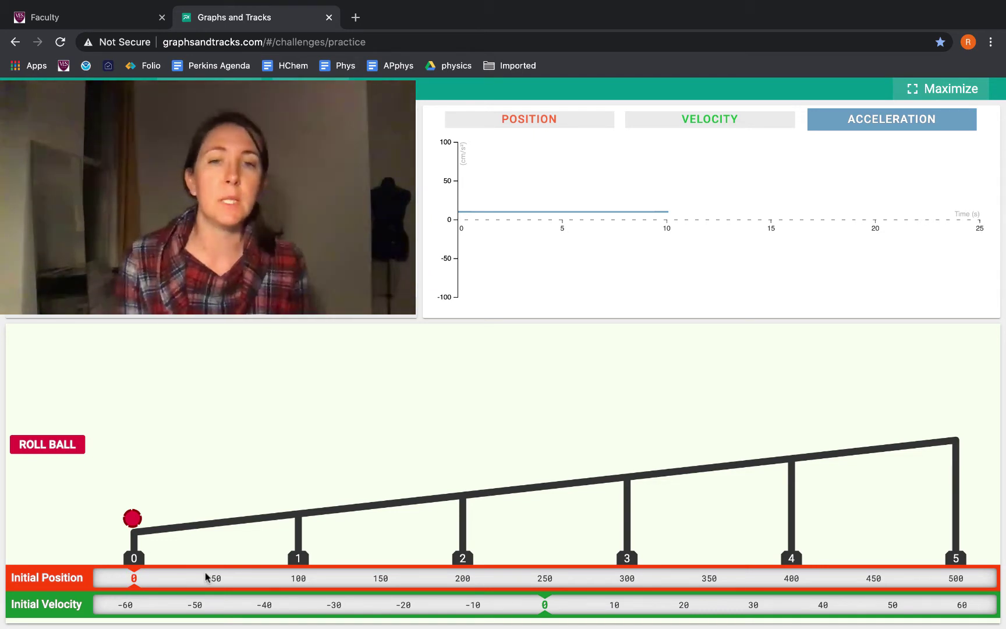
- Set the initial position to 500 and roll the ball once for each graph to plot position, velocity and acceleration
click(953, 573)
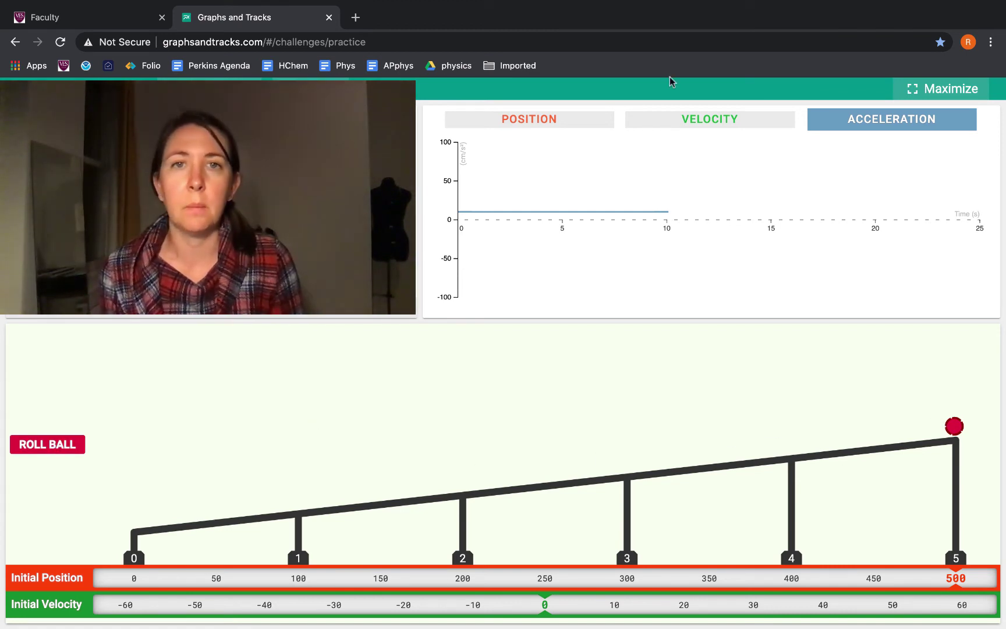
click(559, 118)
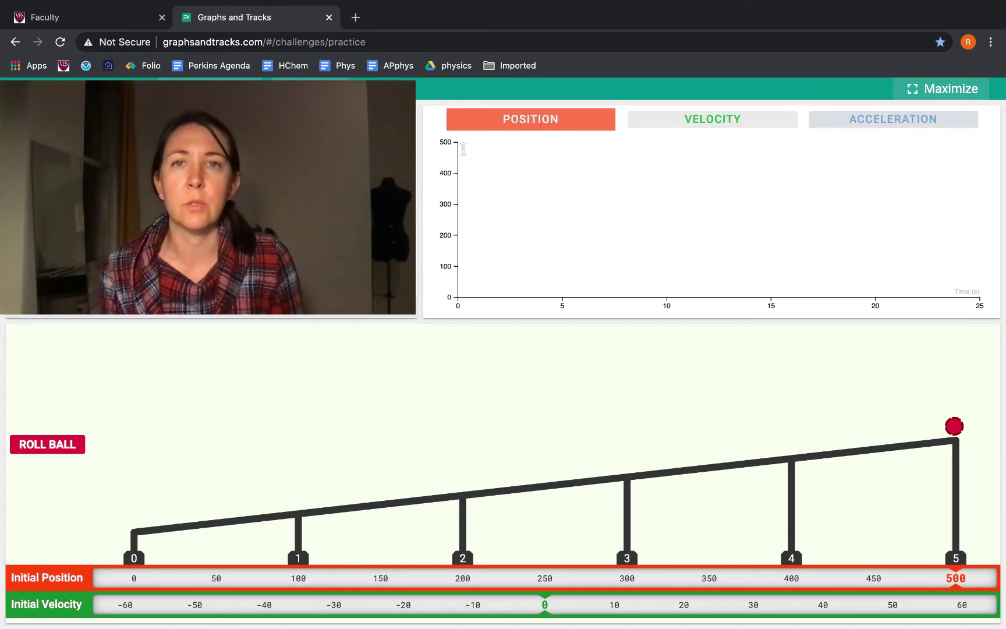
click(59, 446)
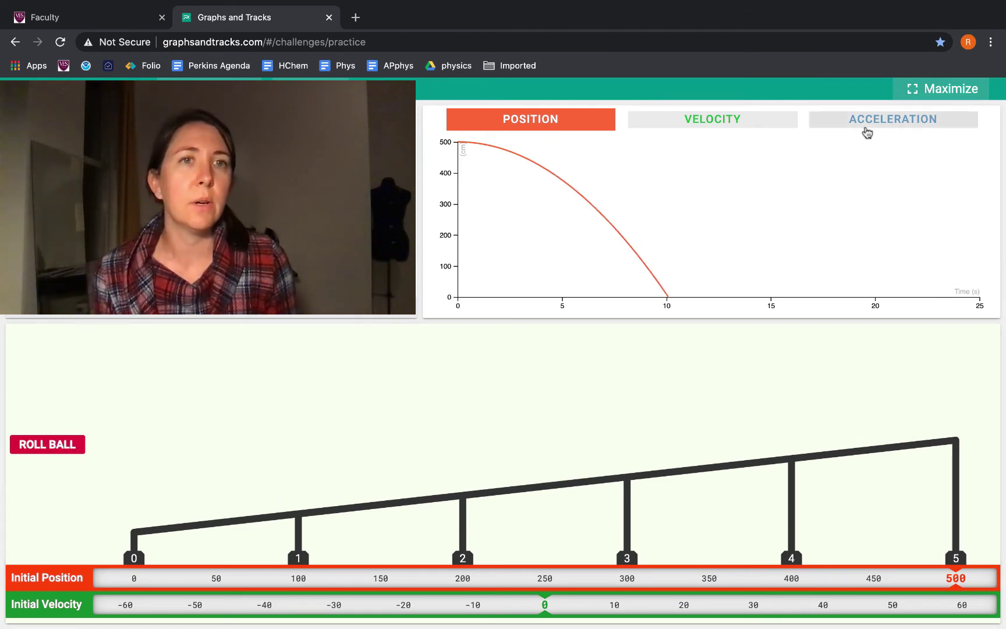
click(771, 125)
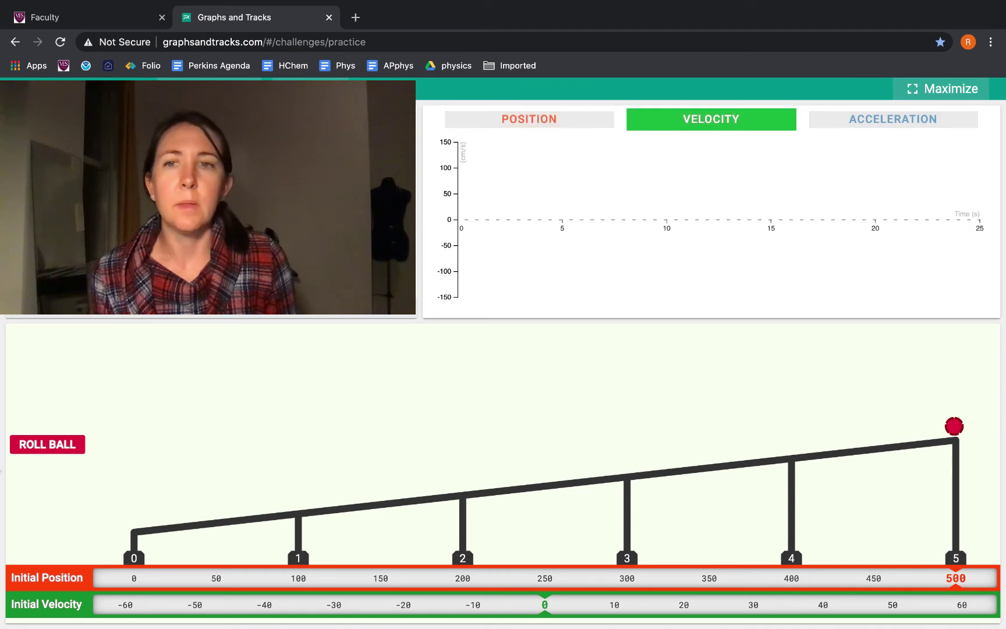
click(49, 445)
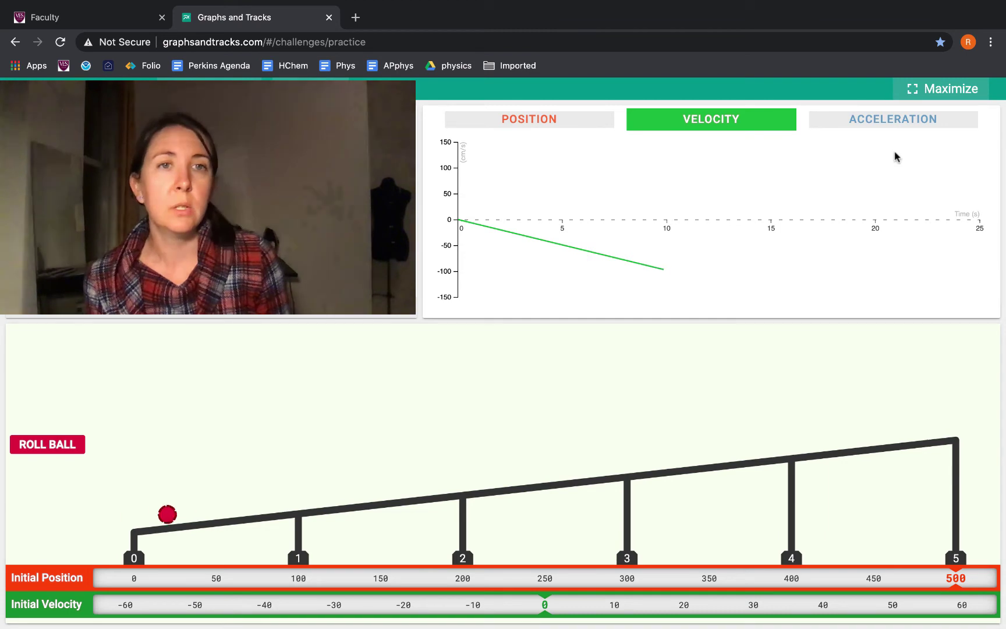
click(889, 123)
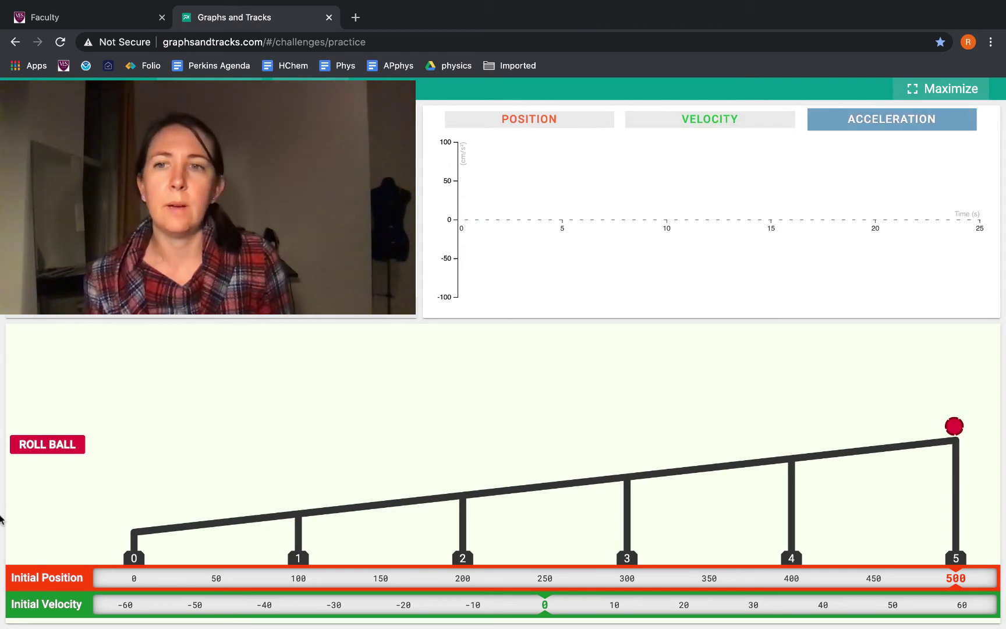
click(60, 446)
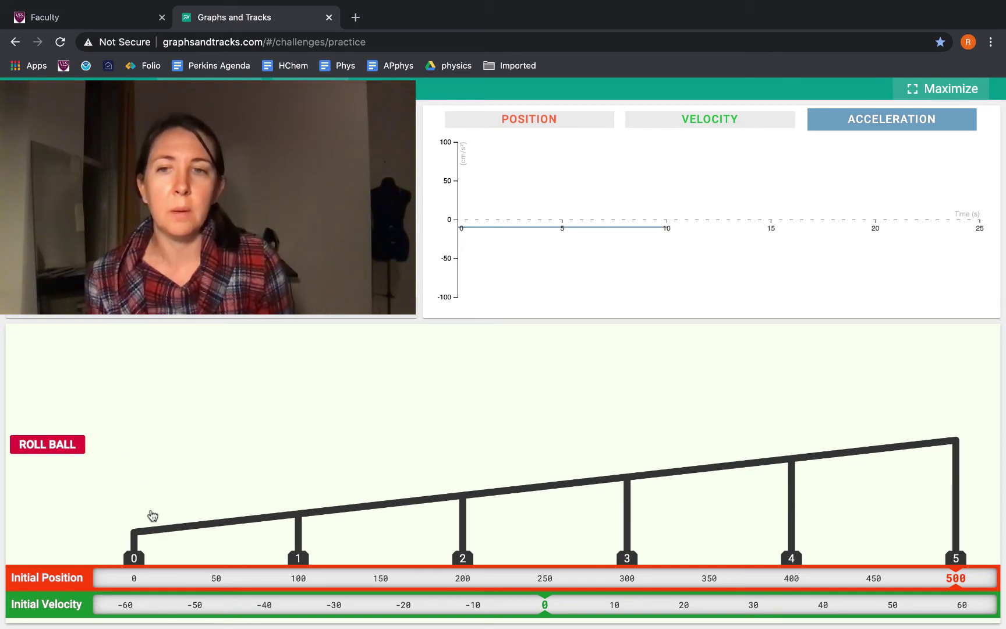
- Set the initial position to 0 and roll the ball up the ramp on the position graph with initial velocities of 40 and 60
click(134, 582)
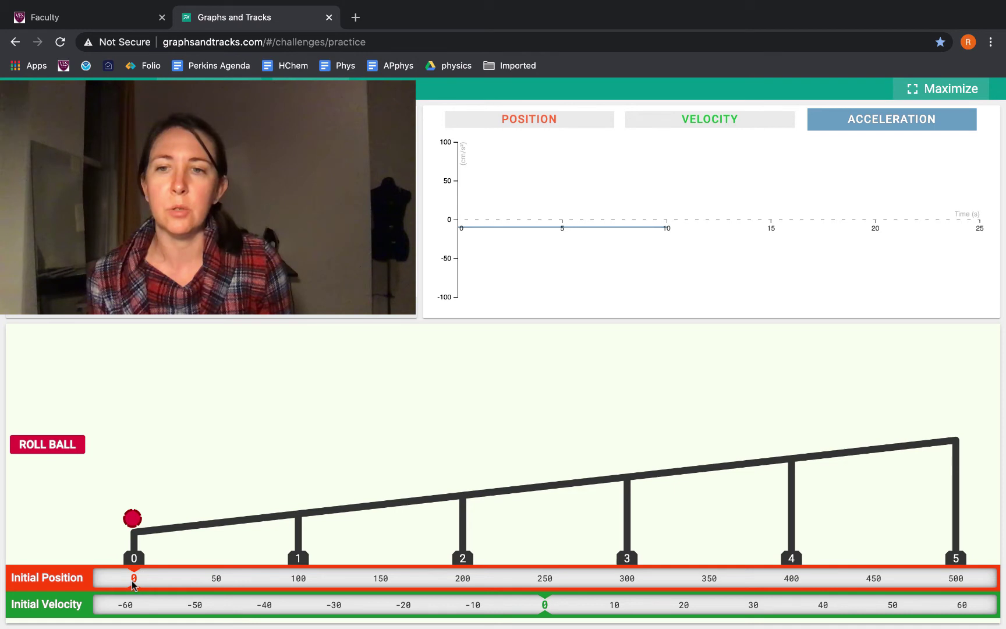
click(824, 609)
click(568, 125)
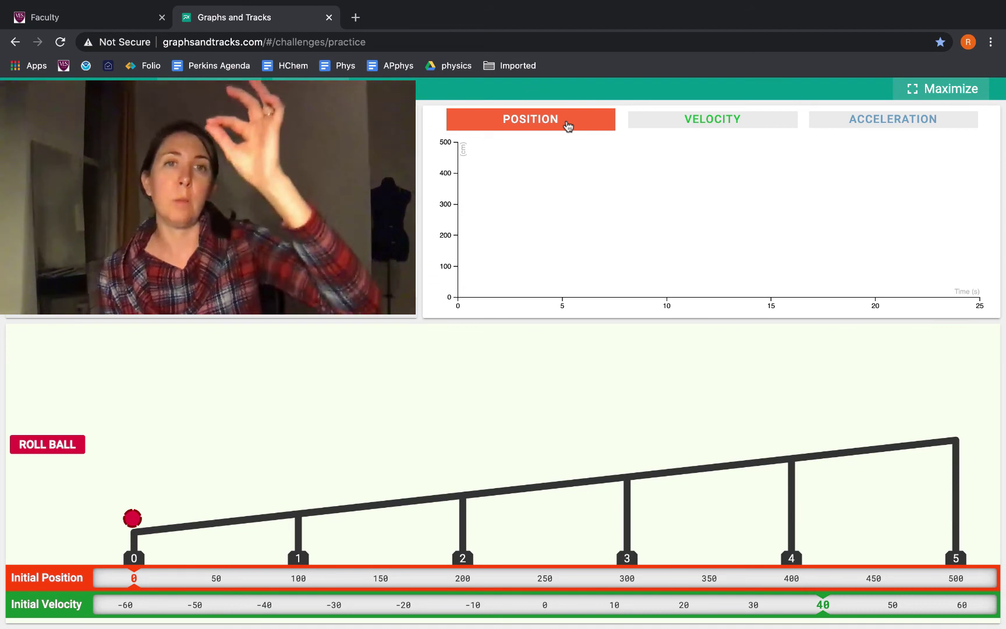
click(65, 446)
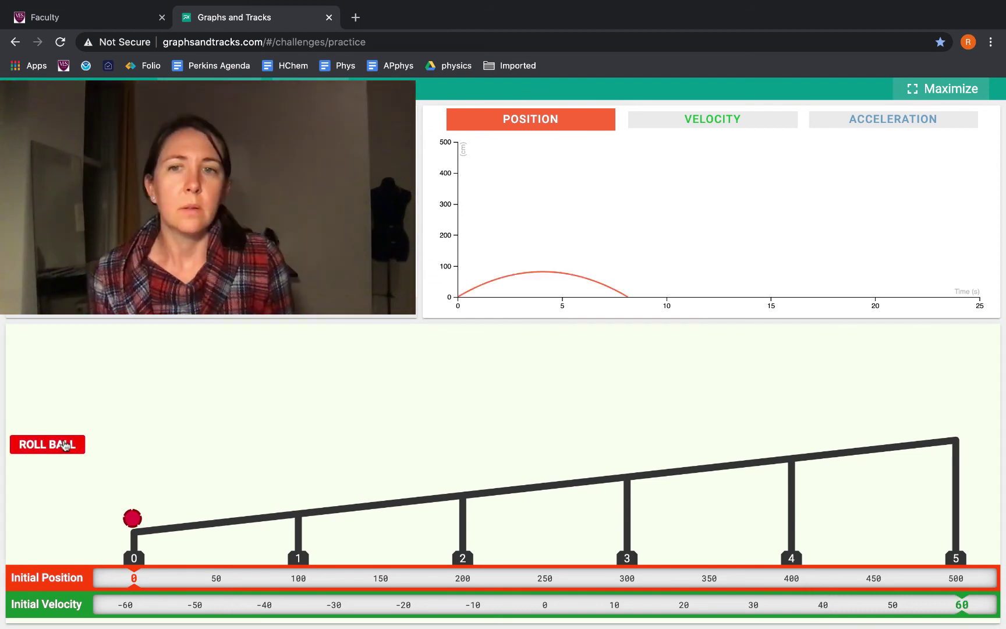
click(65, 445)
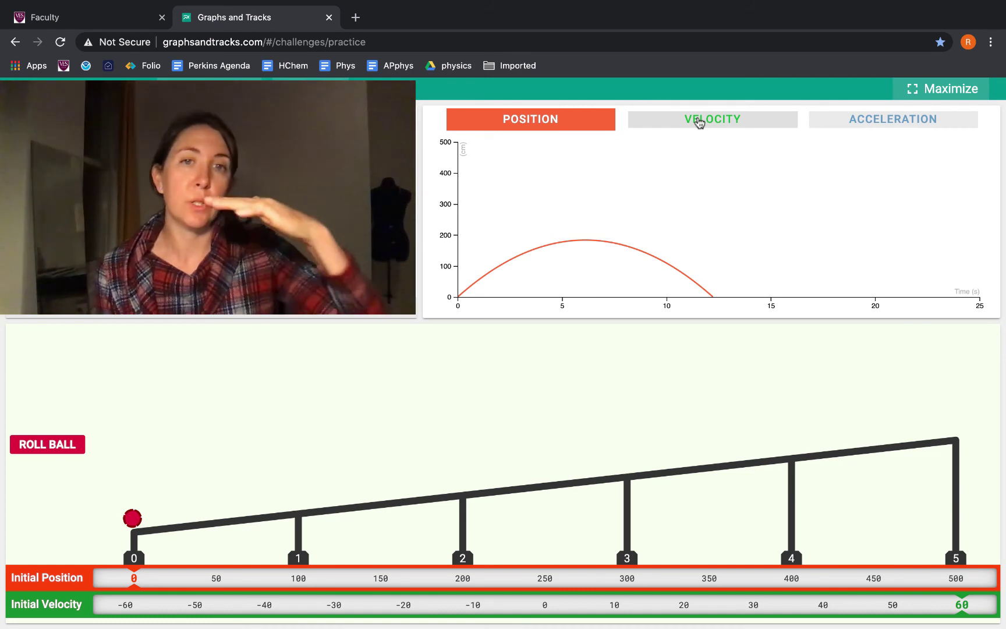
- Roll the ball up the same ramp again to plot its velocity graph and its acceleration graph
click(699, 121)
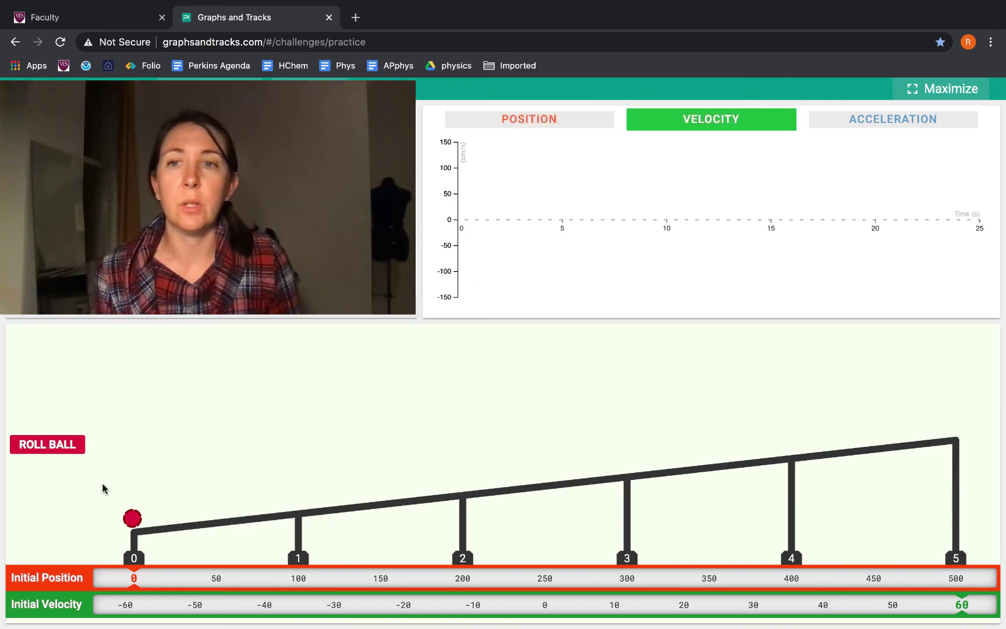
click(50, 452)
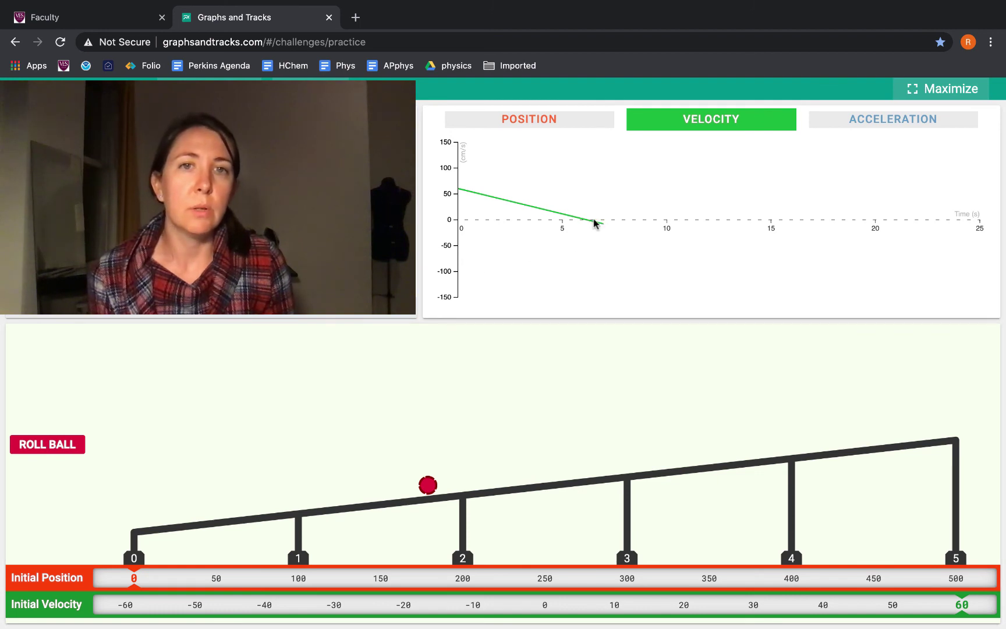
click(39, 442)
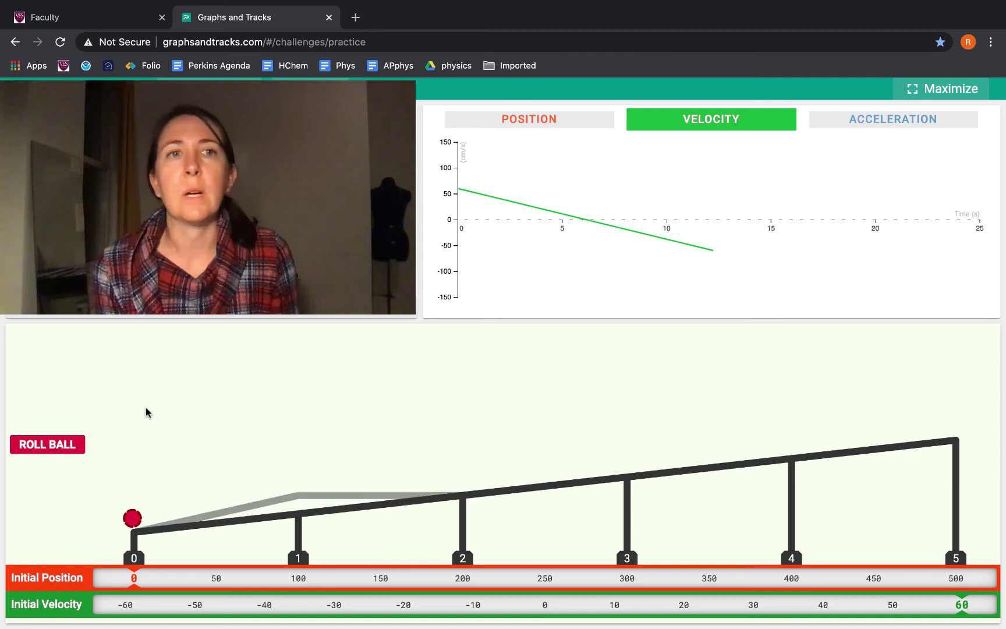
click(877, 120)
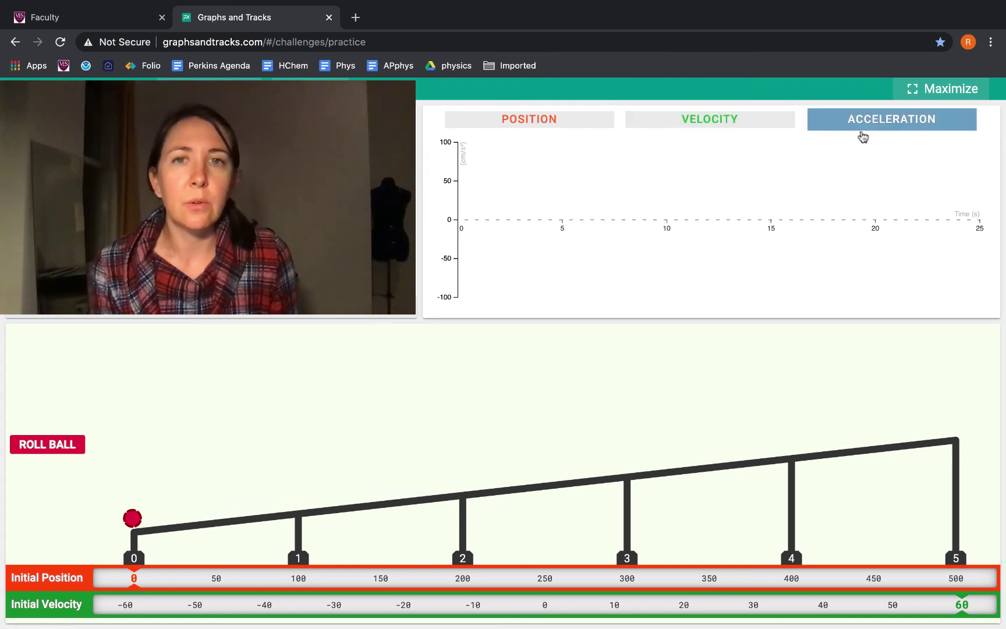
click(61, 447)
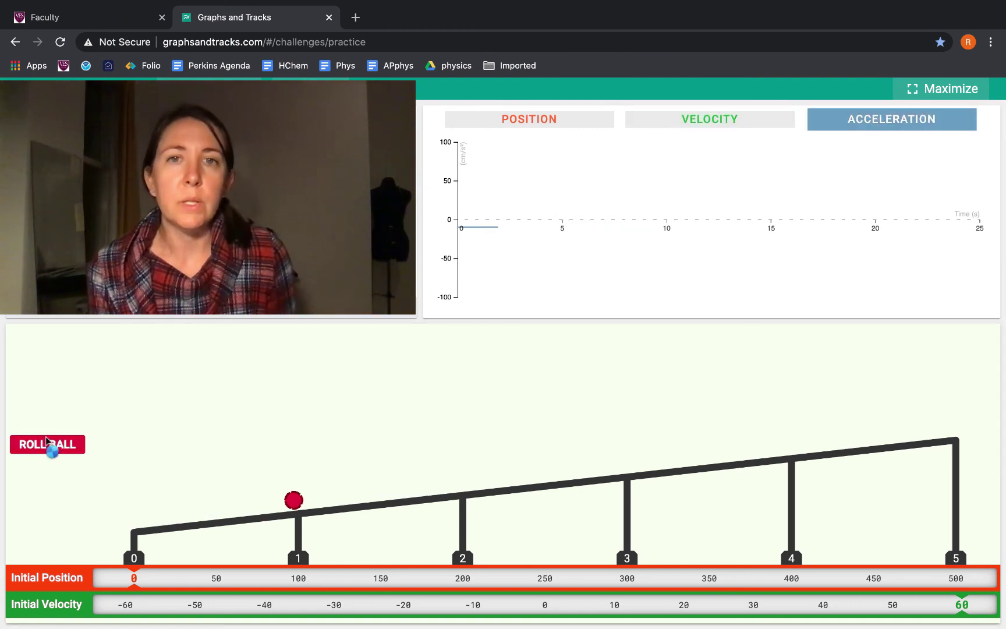